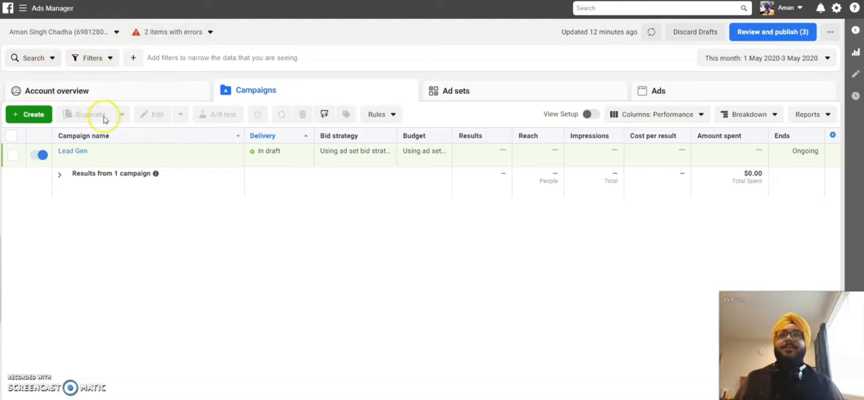
# - Go to the Audiences page and start a new Custom Audience with the website as its source
pyautogui.click(23, 9)
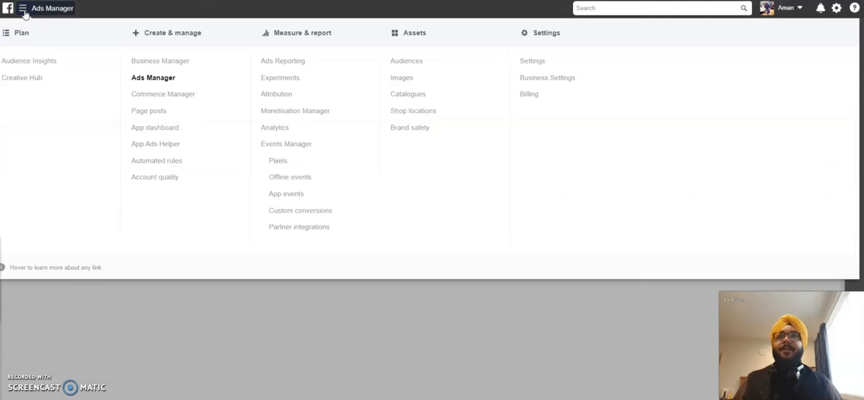
pyautogui.click(399, 65)
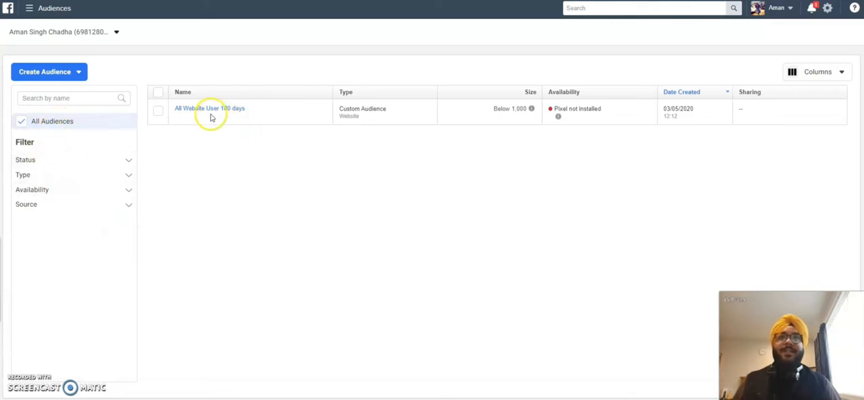
pyautogui.moveTo(204, 114)
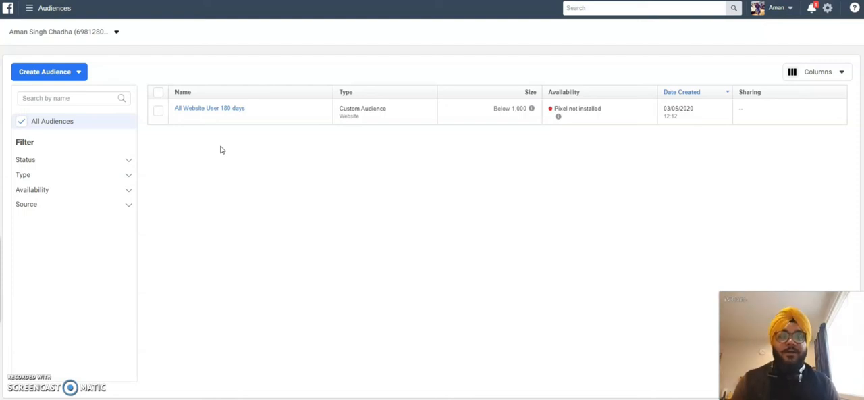
pyautogui.click(58, 81)
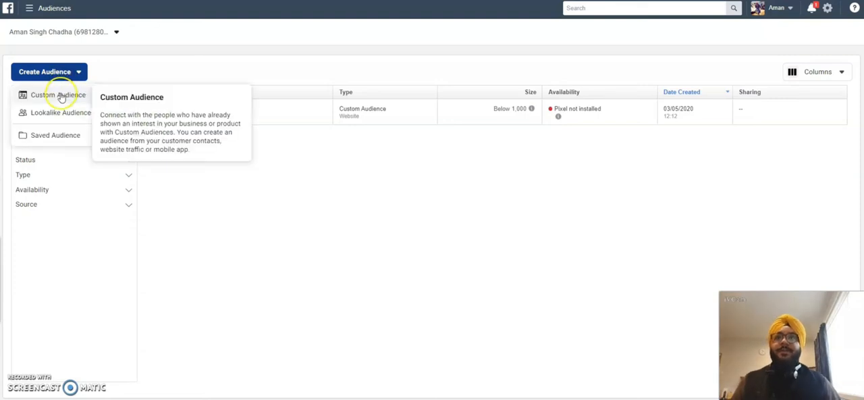
pyautogui.click(61, 97)
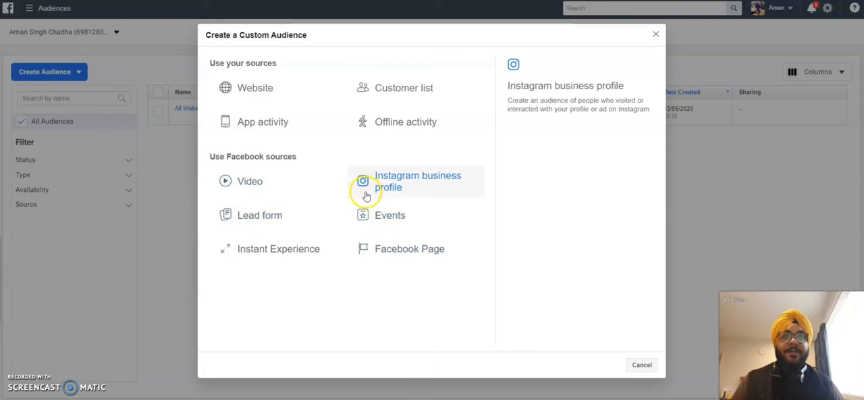
pyautogui.click(250, 97)
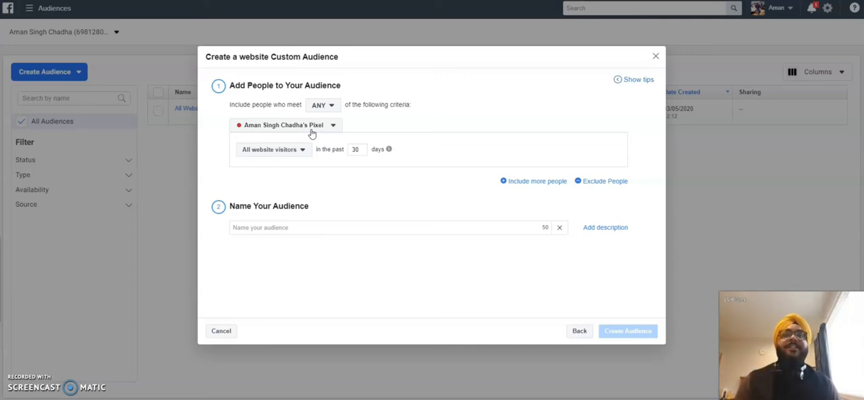
# - Define the audience as all website visitors in the past 60 days, matching ANY of the criteria with the existing pixel
pyautogui.click(316, 128)
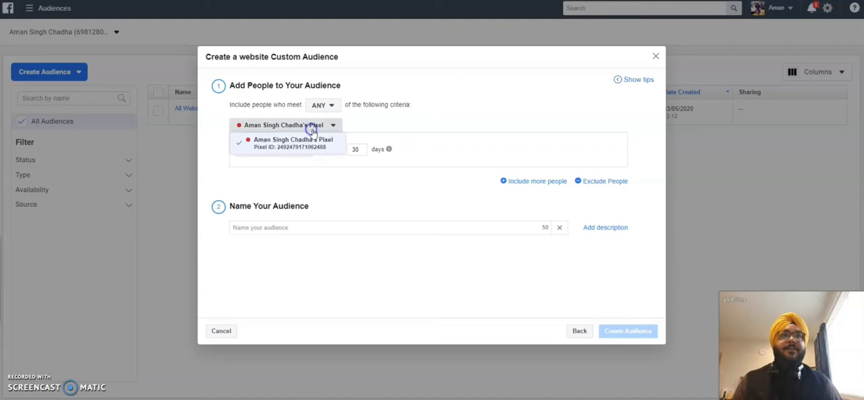
pyautogui.click(323, 138)
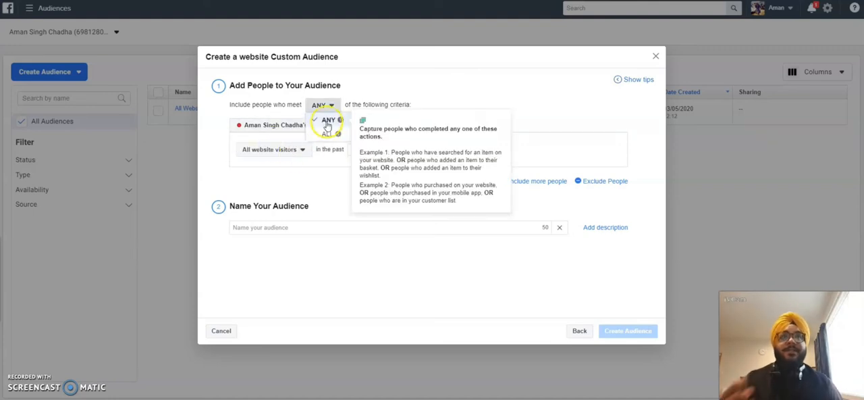
pyautogui.click(301, 149)
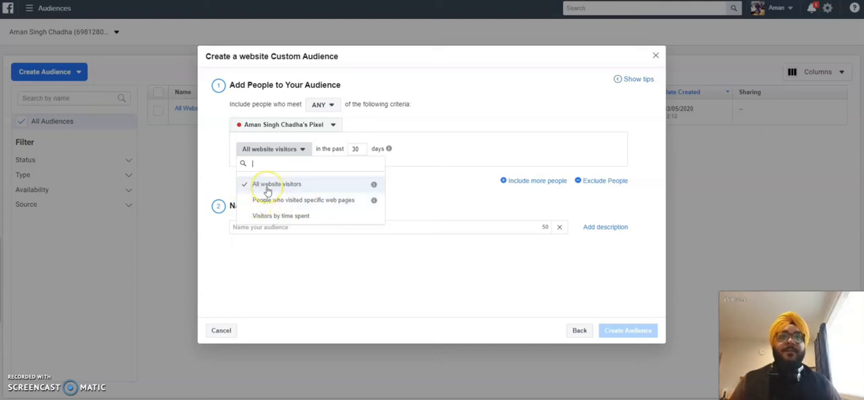
pyautogui.click(267, 187)
pyautogui.doubleClick(354, 149)
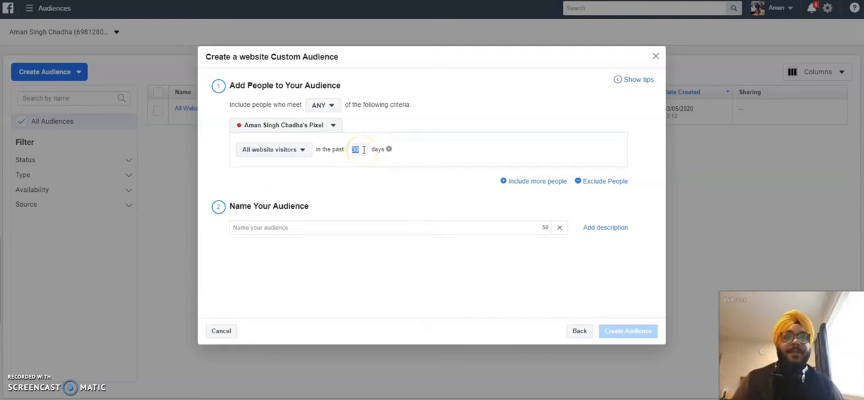
pyautogui.moveTo(389, 150)
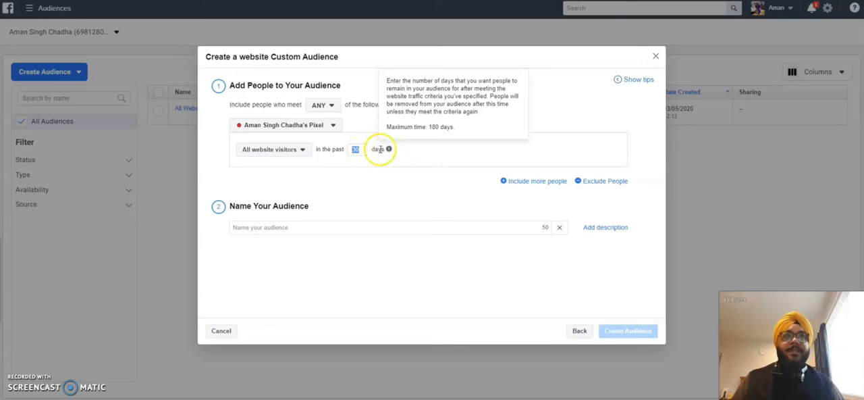
pyautogui.write('60')
# - Name the audience "All Website users last 60 days", create it and close the confirmation
pyautogui.click(317, 227)
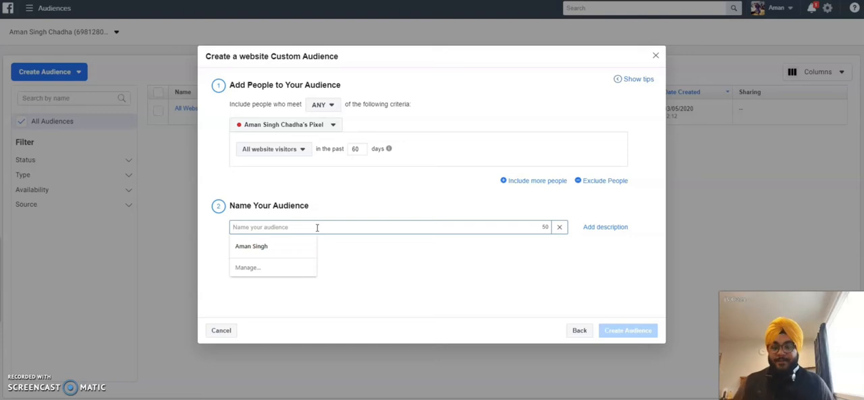
pyautogui.write('All the user')
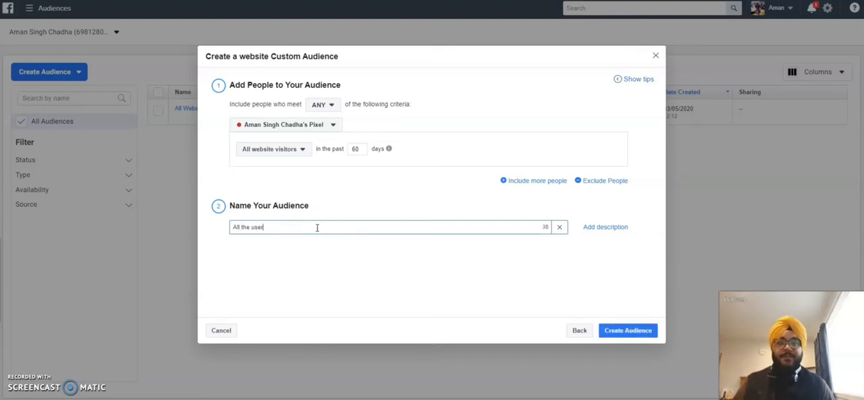
pyautogui.press('BackSpace')
pyautogui.press('BackSpace')
pyautogui.press('BackSpace')
pyautogui.press('BackSpace')
pyautogui.press('BackSpace')
pyautogui.press('BackSpace')
pyautogui.press('BackSpace')
pyautogui.press('BackSpace')
pyautogui.press('BackSpace')
pyautogui.press('BackSpace')
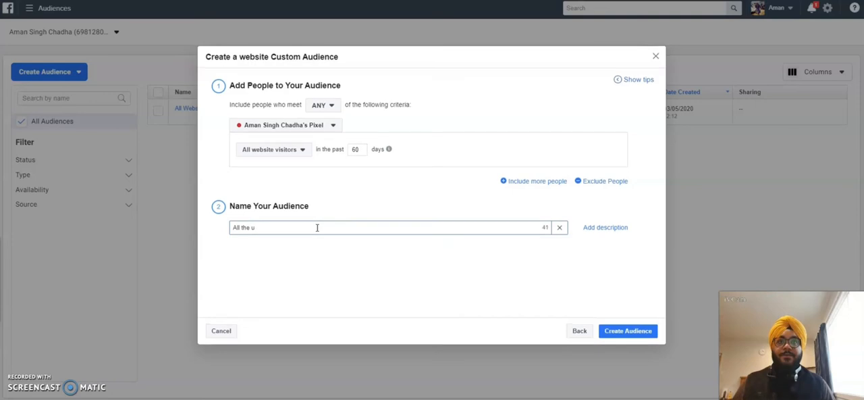
pyautogui.write('Websit')
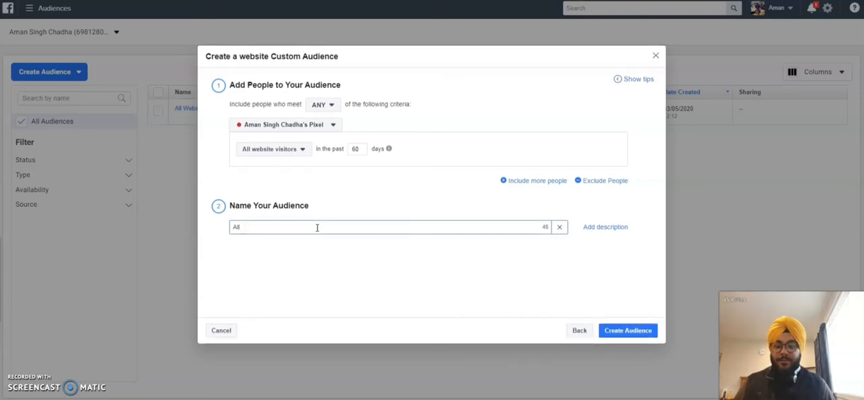
pyautogui.write('e user')
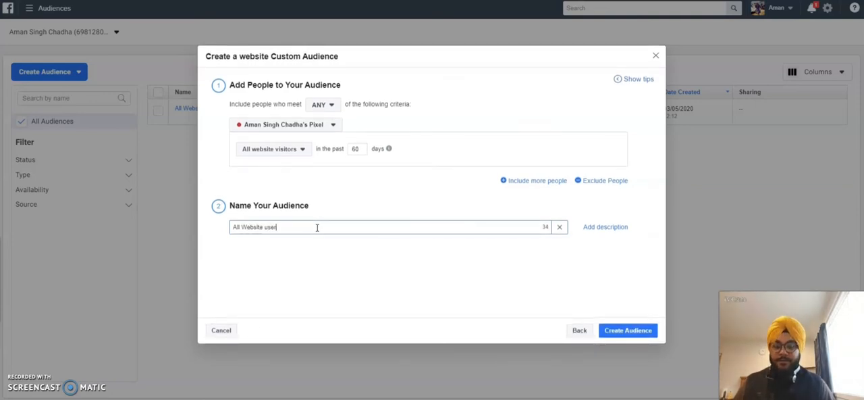
pyautogui.write('s last 60 days')
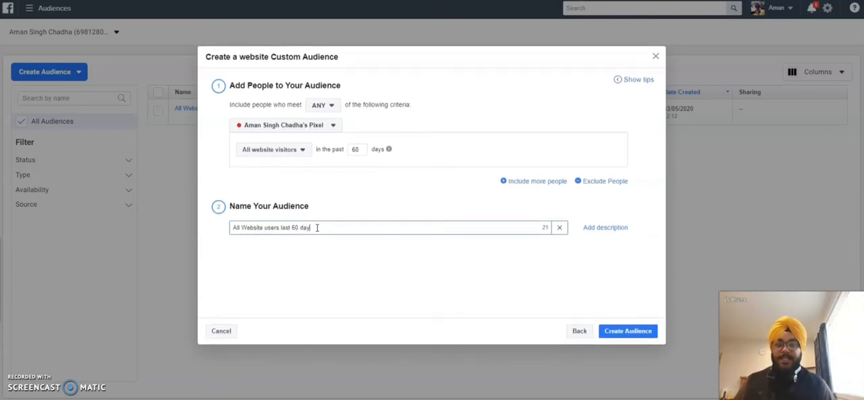
pyautogui.click(629, 330)
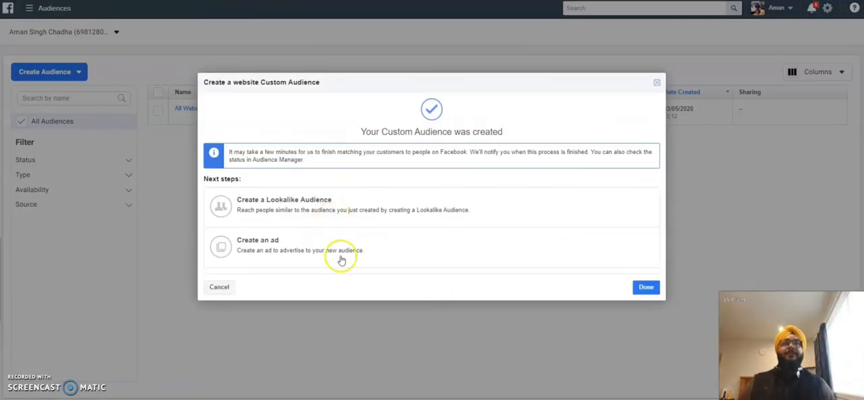
pyautogui.click(648, 287)
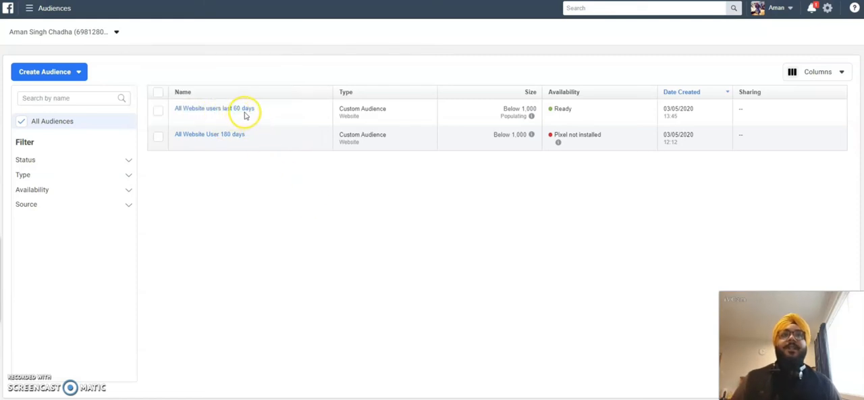
# - Start another website Custom Audience and target people who visited specific web pages
pyautogui.click(77, 72)
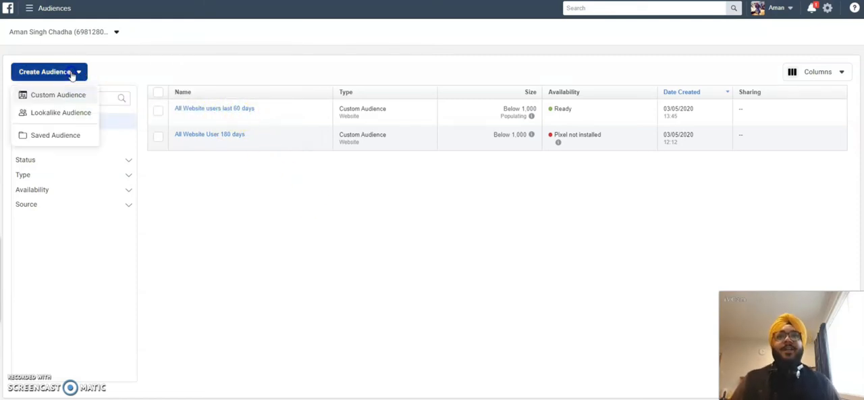
pyautogui.click(77, 98)
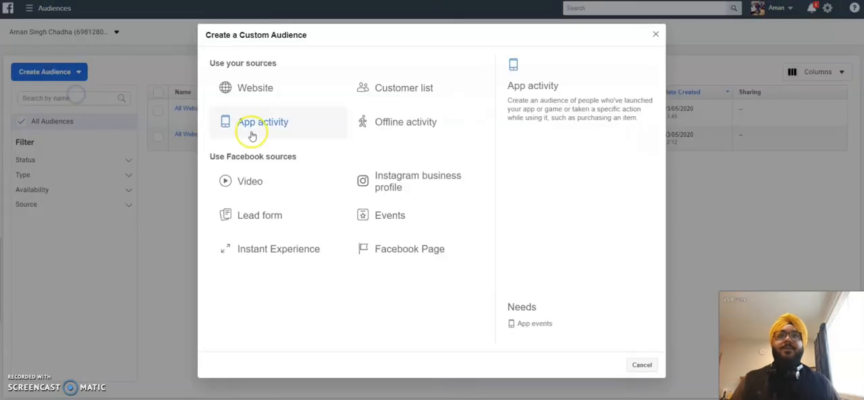
pyautogui.click(268, 91)
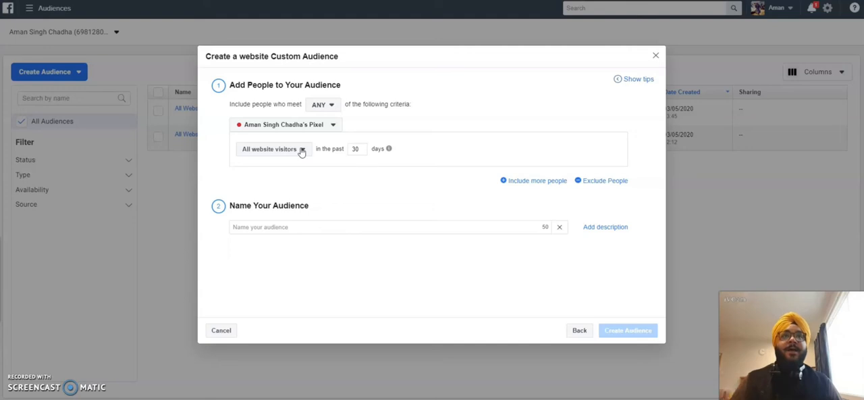
pyautogui.click(302, 149)
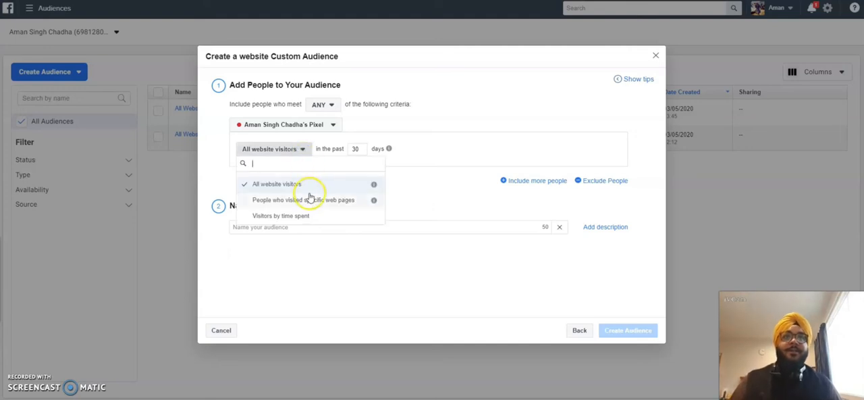
pyautogui.click(276, 201)
pyautogui.click(298, 182)
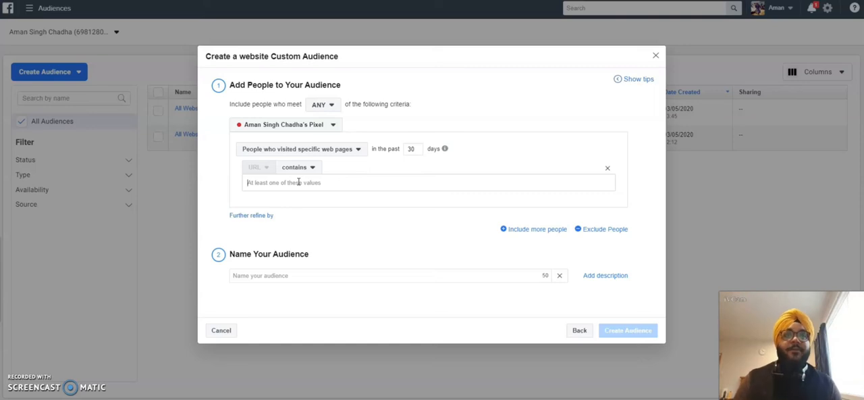
pyautogui.write('www.')
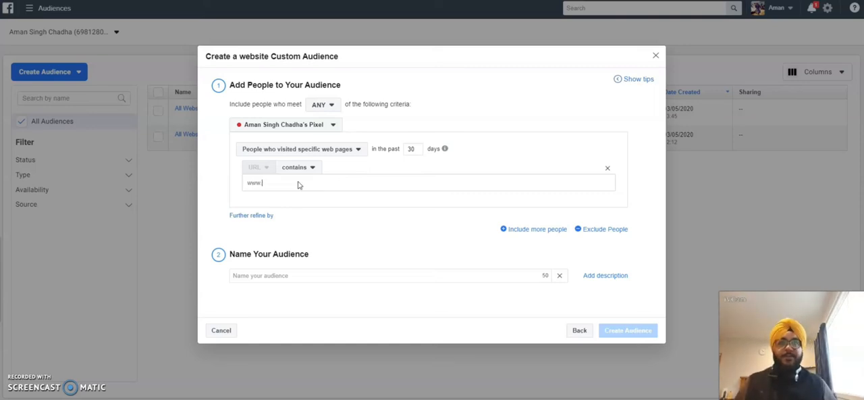
pyautogui.write('ppcher.co.nz/thank')
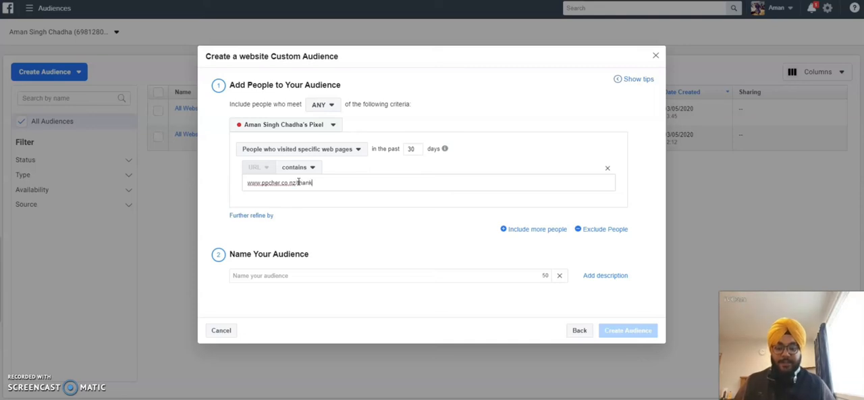
pyautogui.write('-you')
pyautogui.click(324, 204)
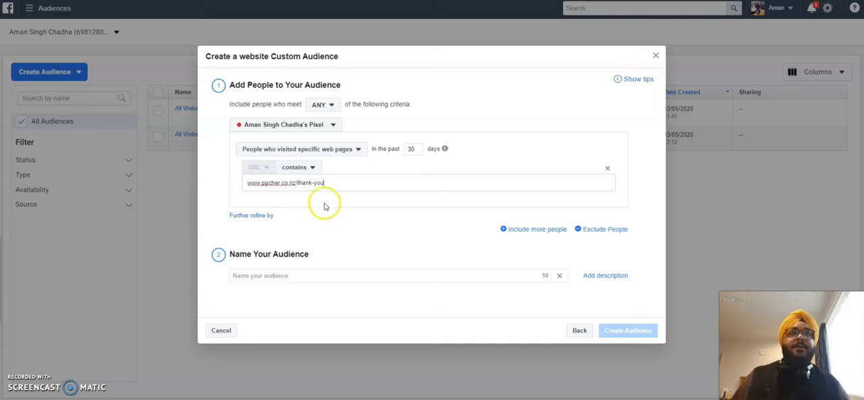
pyautogui.tripleClick(277, 183)
pyautogui.click(279, 183)
pyautogui.write('d')
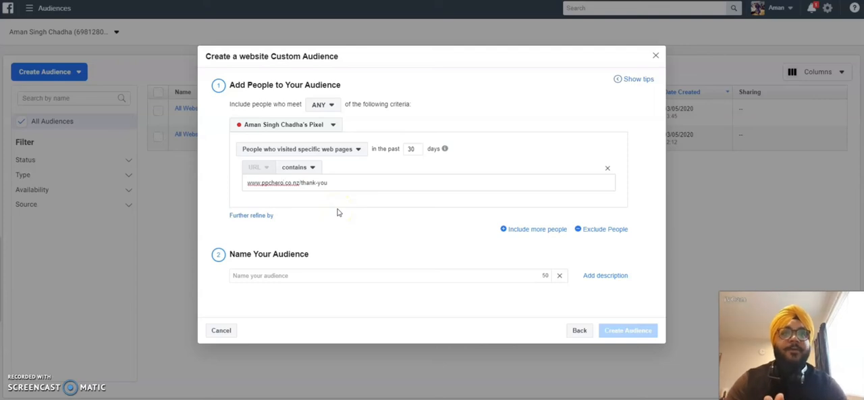
# - Name the audience "All completed form audience", create it and return to the audience list
pyautogui.click(319, 279)
pyautogui.click(277, 285)
pyautogui.write('All ')
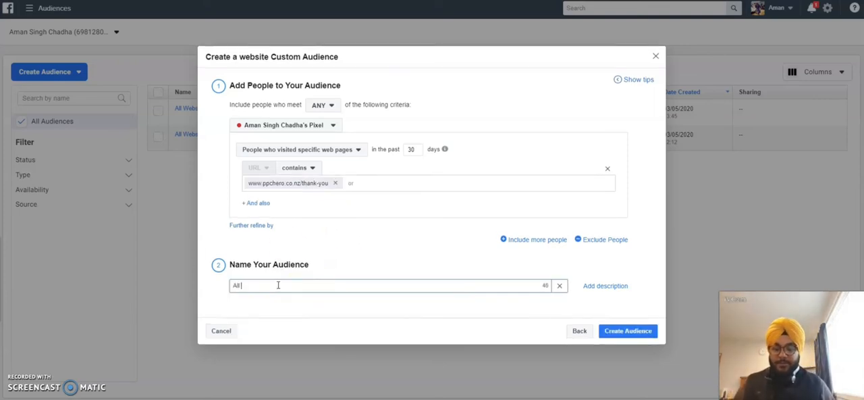
pyautogui.write('completed')
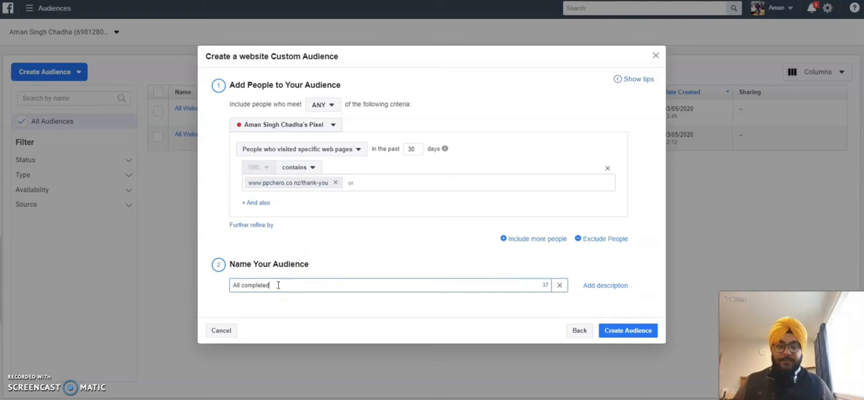
pyautogui.write(' form audience')
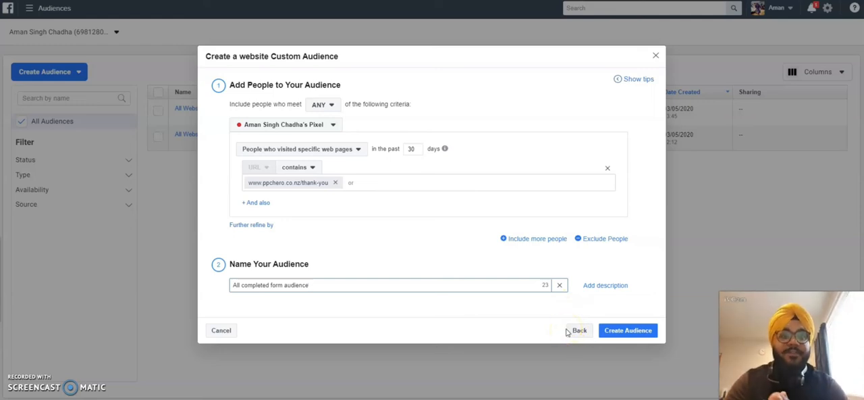
pyautogui.click(628, 334)
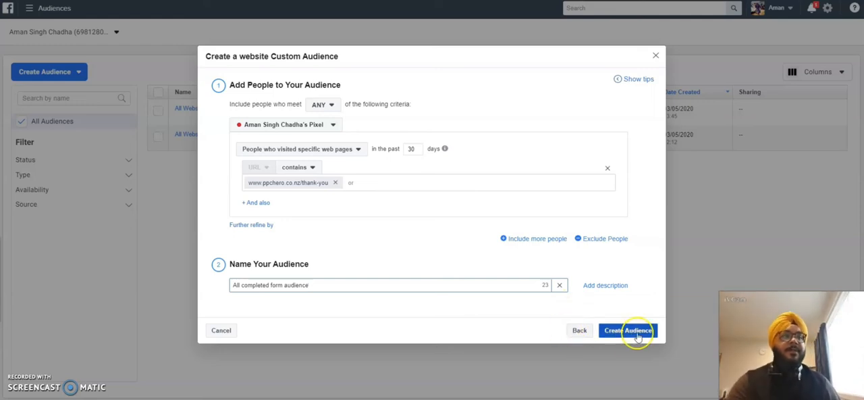
pyautogui.click(627, 334)
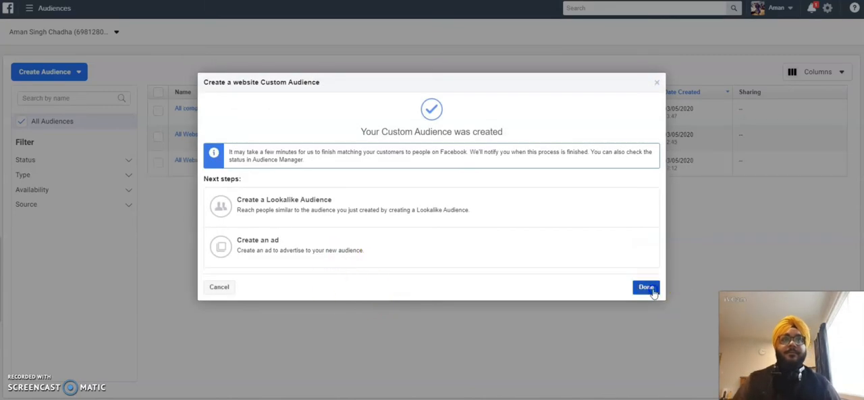
pyautogui.click(646, 287)
pyautogui.moveTo(227, 156)
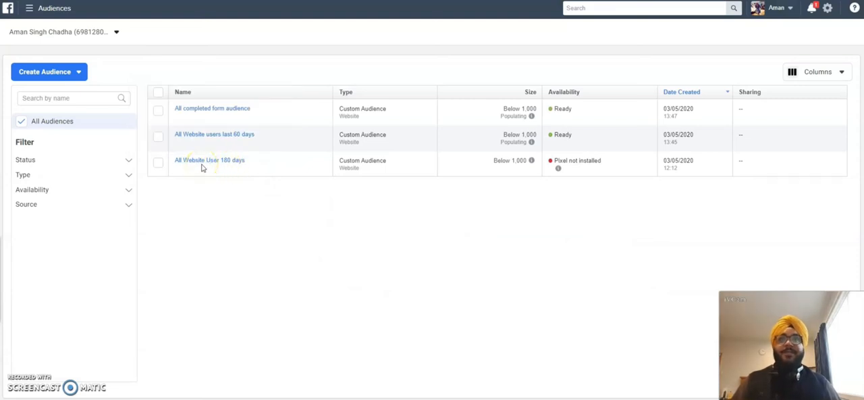
pyautogui.moveTo(217, 115)
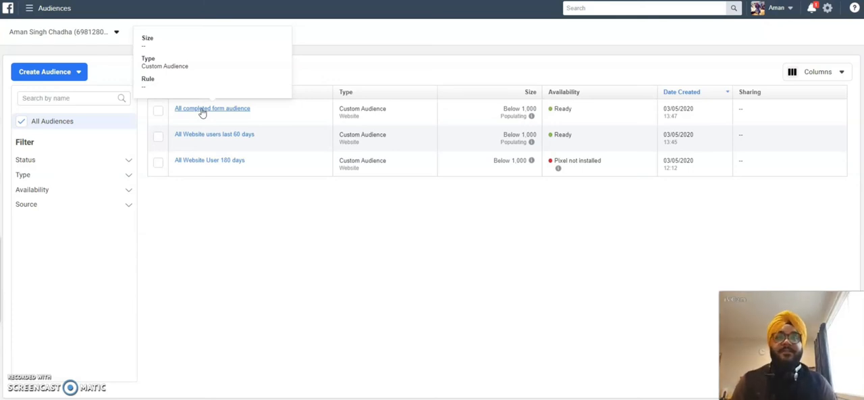
# - Start a Custom Audience from the Facebook Page source and select PPC HERO NZ as the page
pyautogui.click(77, 71)
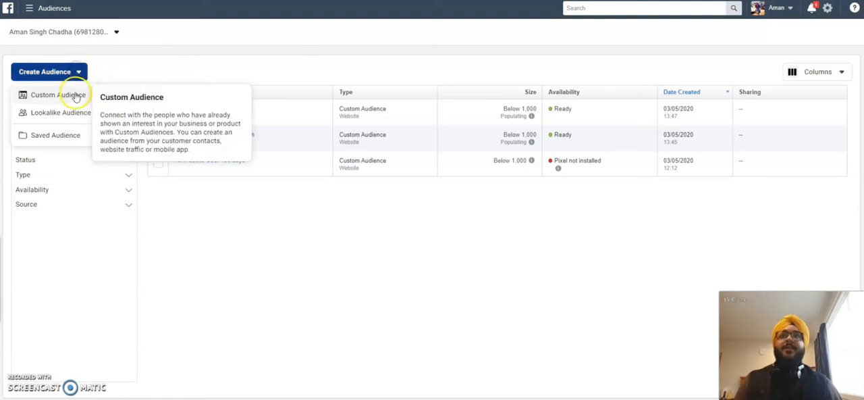
pyautogui.click(76, 96)
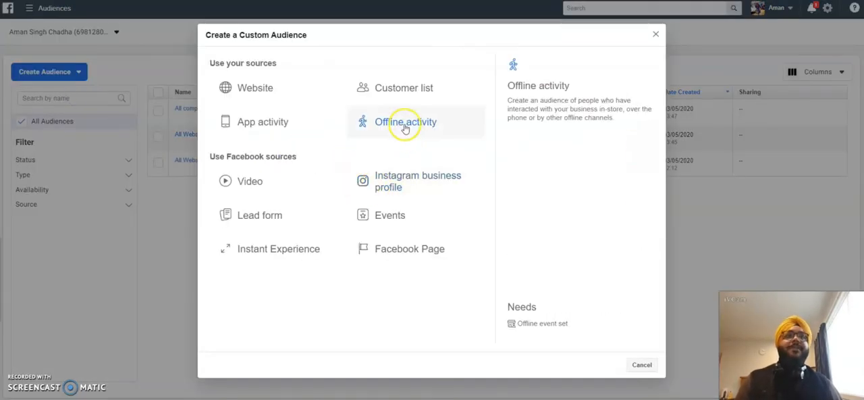
pyautogui.click(390, 247)
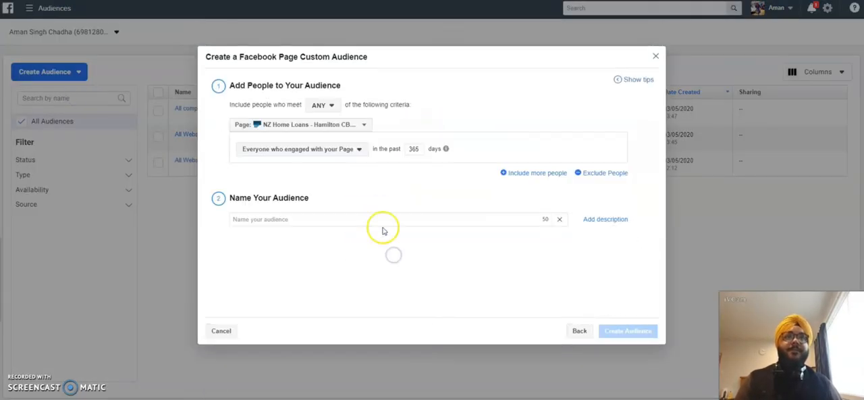
pyautogui.click(345, 127)
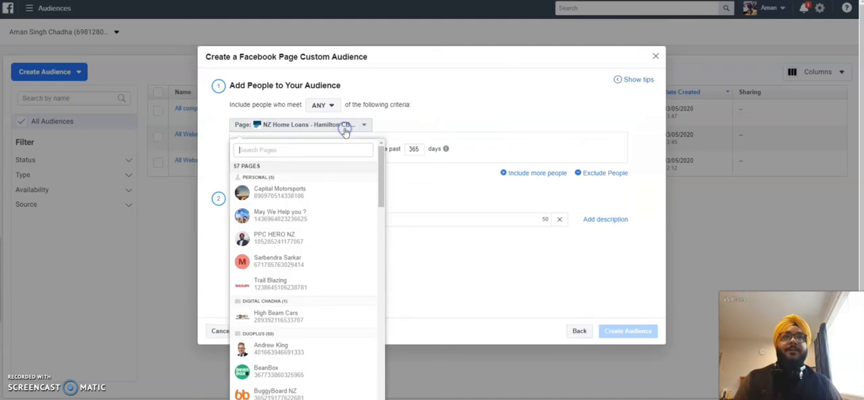
pyautogui.click(285, 236)
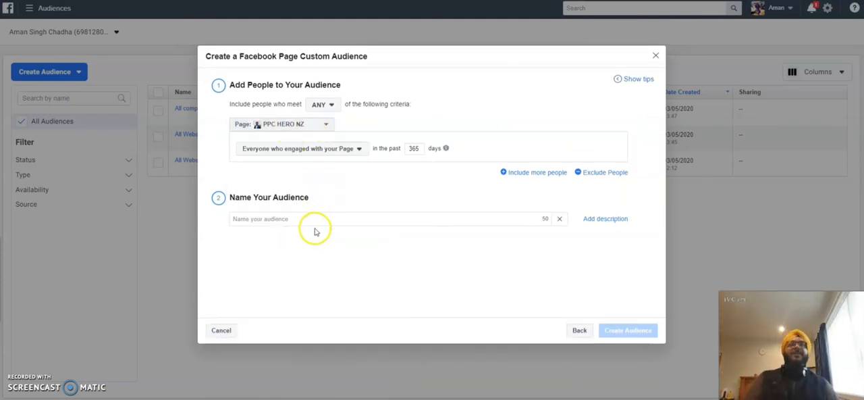
# - Set the page engagement period to the past 180 days
pyautogui.click(304, 219)
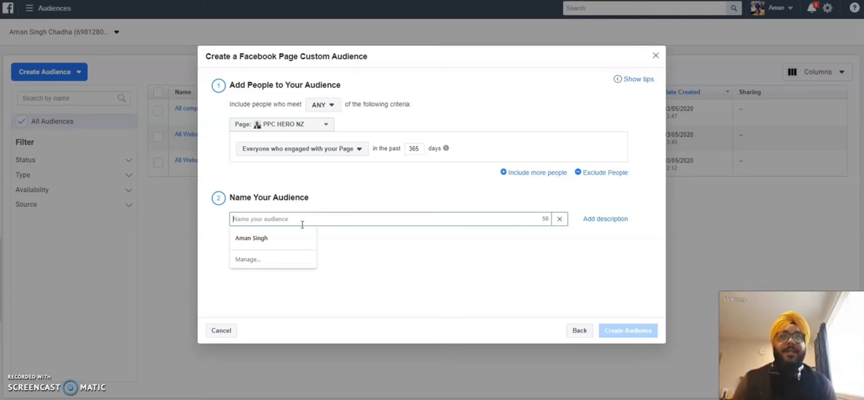
pyautogui.doubleClick(416, 148)
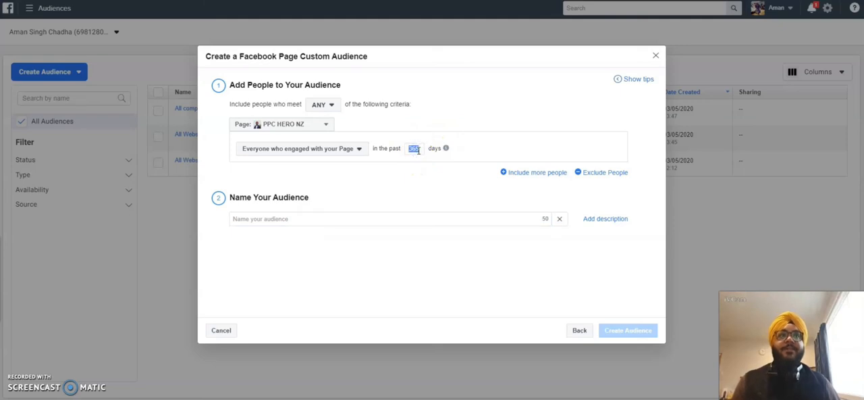
pyautogui.write('180')
pyautogui.click(415, 150)
# - Try the criterion "People who clicked on any call-to-action button" and restore "Everyone who engaged with your Page"
pyautogui.click(344, 147)
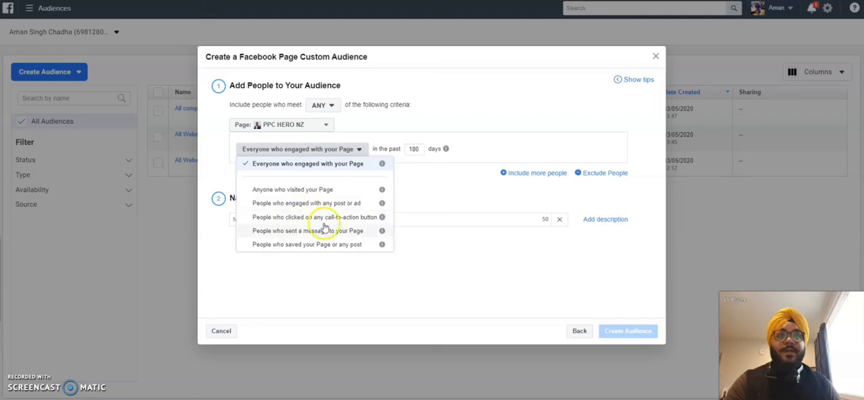
pyautogui.click(291, 217)
pyautogui.click(292, 219)
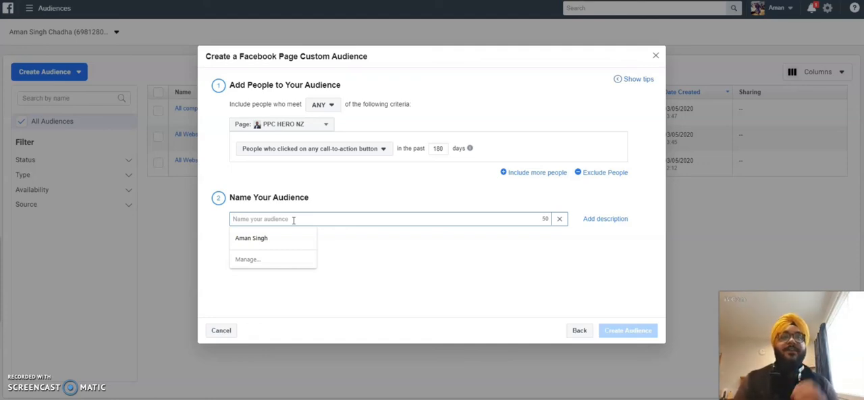
pyautogui.click(287, 220)
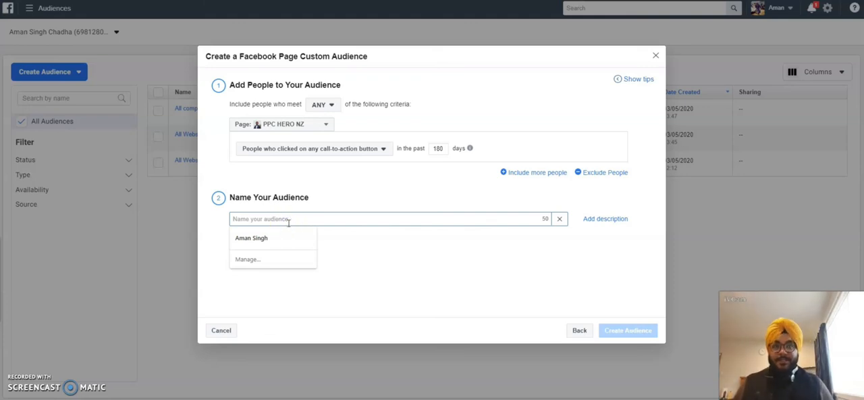
pyautogui.click(337, 150)
pyautogui.click(324, 163)
# - Name the audience "All facebook traffic last 180 days", create it and return to the audience list
pyautogui.click(290, 218)
pyautogui.write('All faceb')
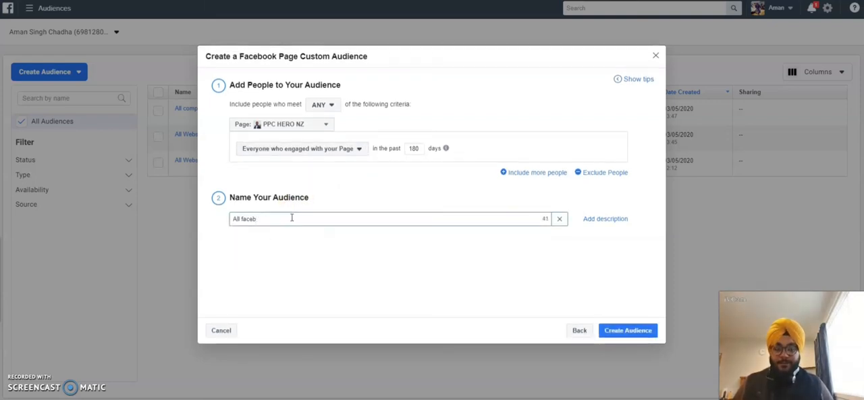
pyautogui.write('ook en')
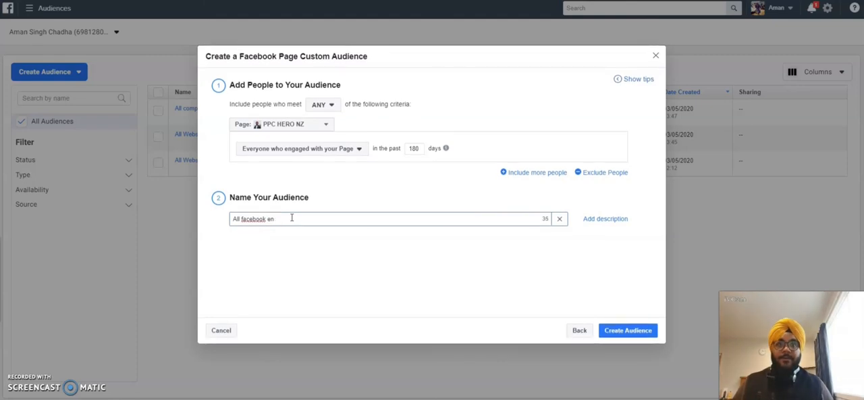
pyautogui.press('BackSpace')
pyautogui.press('BackSpace')
pyautogui.write('traf')
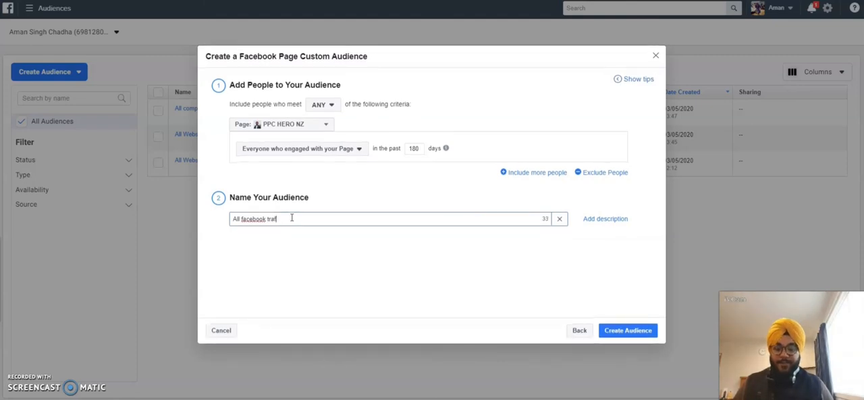
pyautogui.write('fic last 180 days')
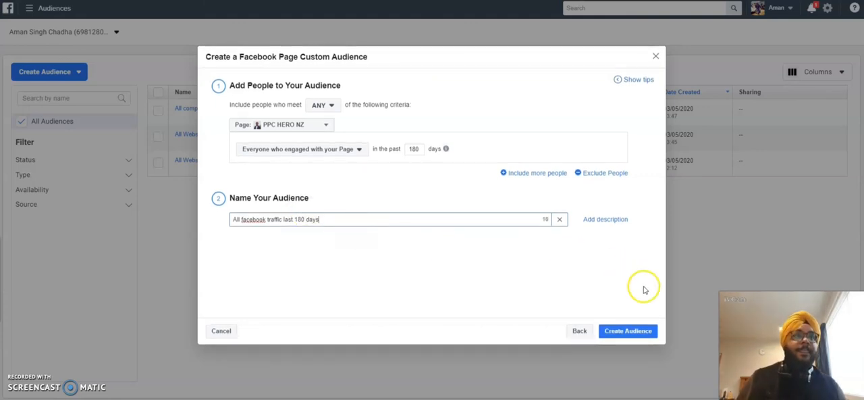
pyautogui.click(628, 331)
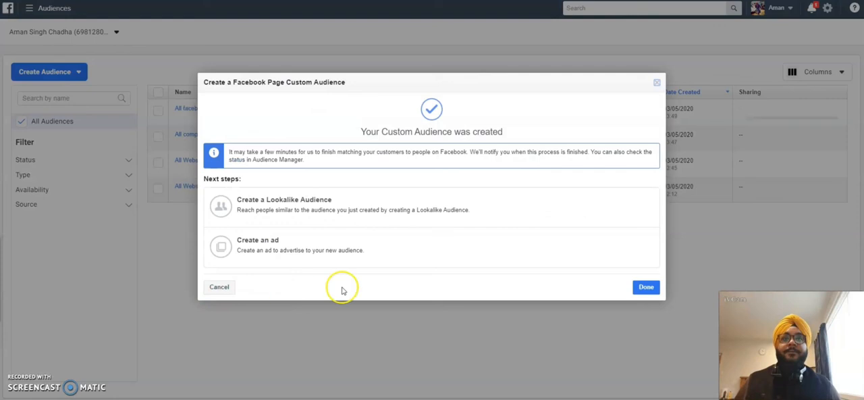
pyautogui.click(644, 286)
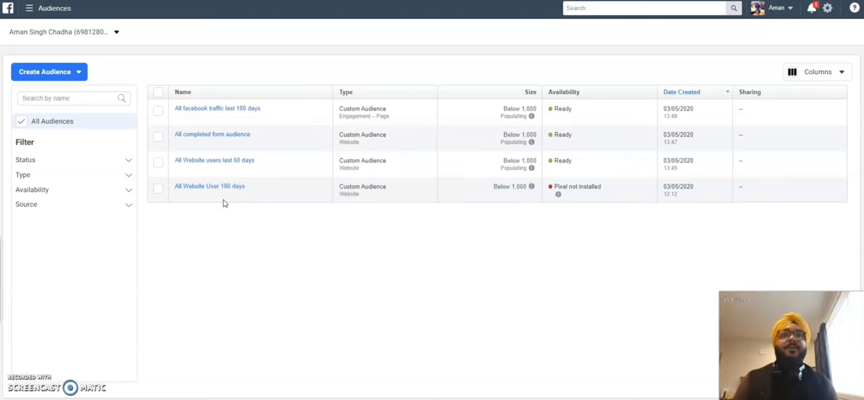
pyautogui.moveTo(218, 189)
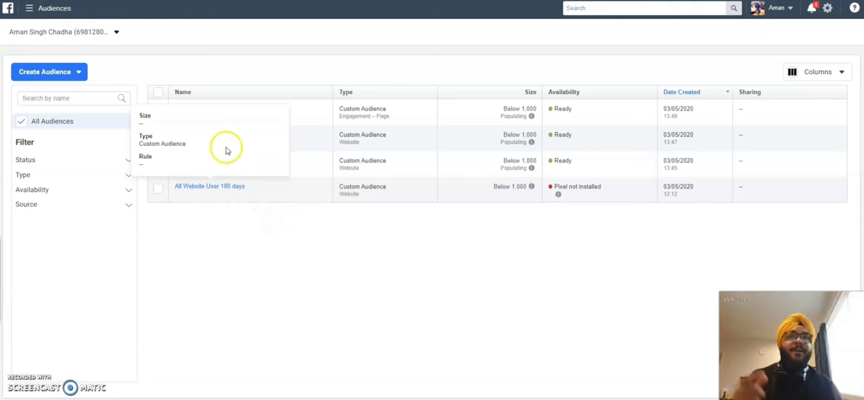